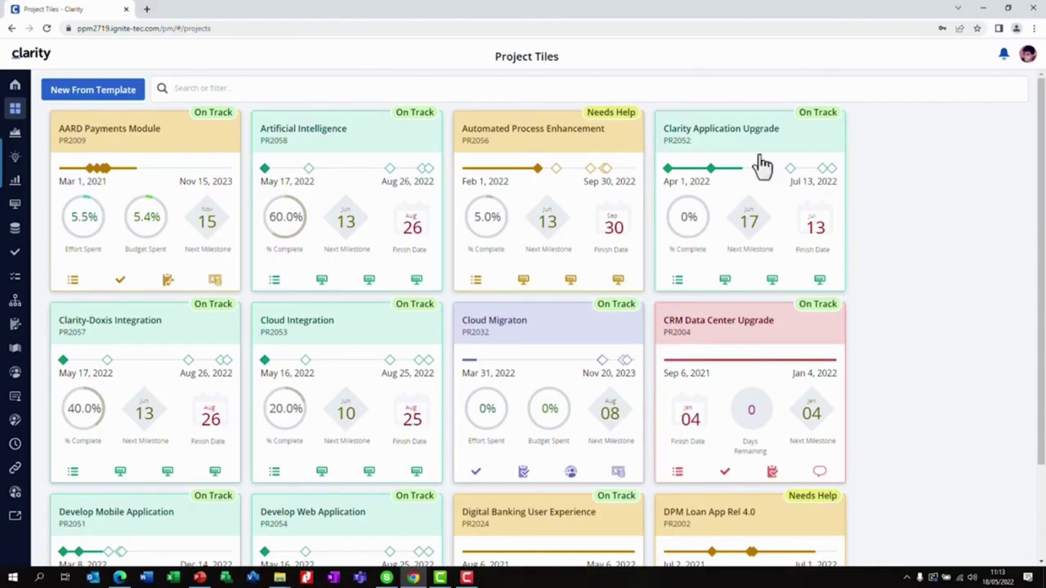
Open the Automated Process Enhancement project (PR2056) from its tile on Project Tiles
click(604, 137)
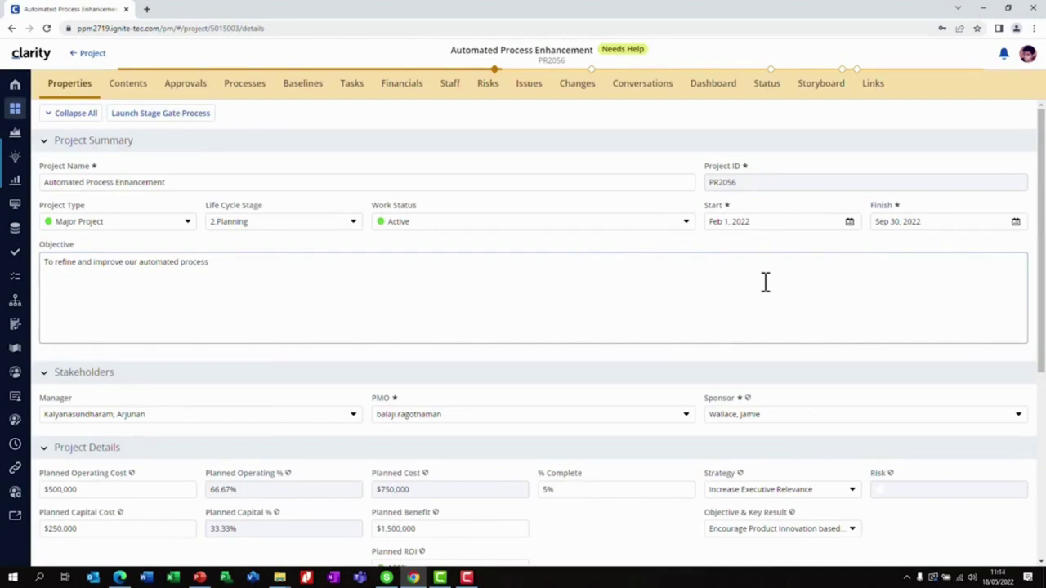
Review the project's Tasks tab, then show its Contents Project Folder
click(359, 89)
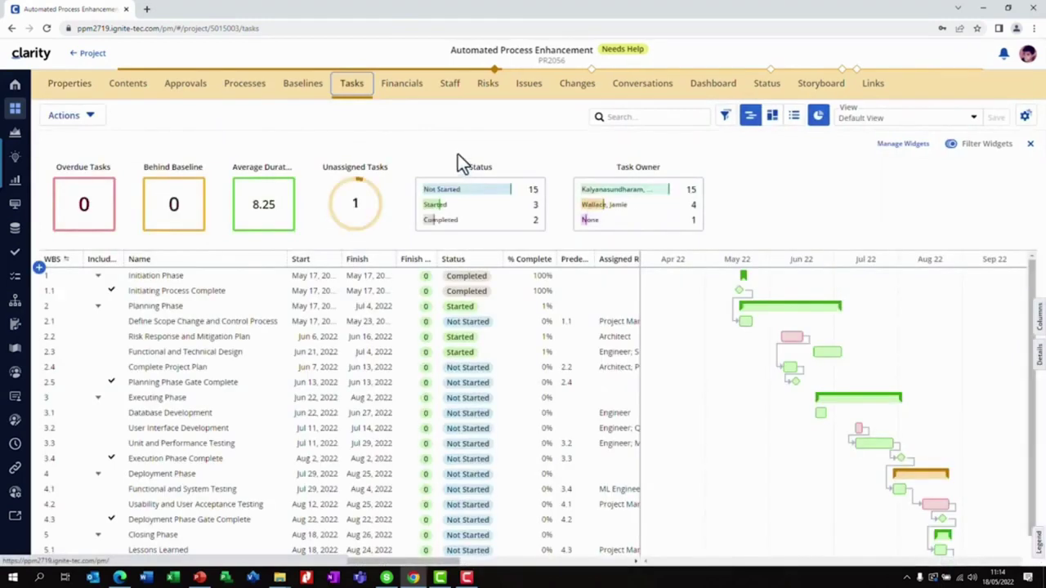
click(141, 89)
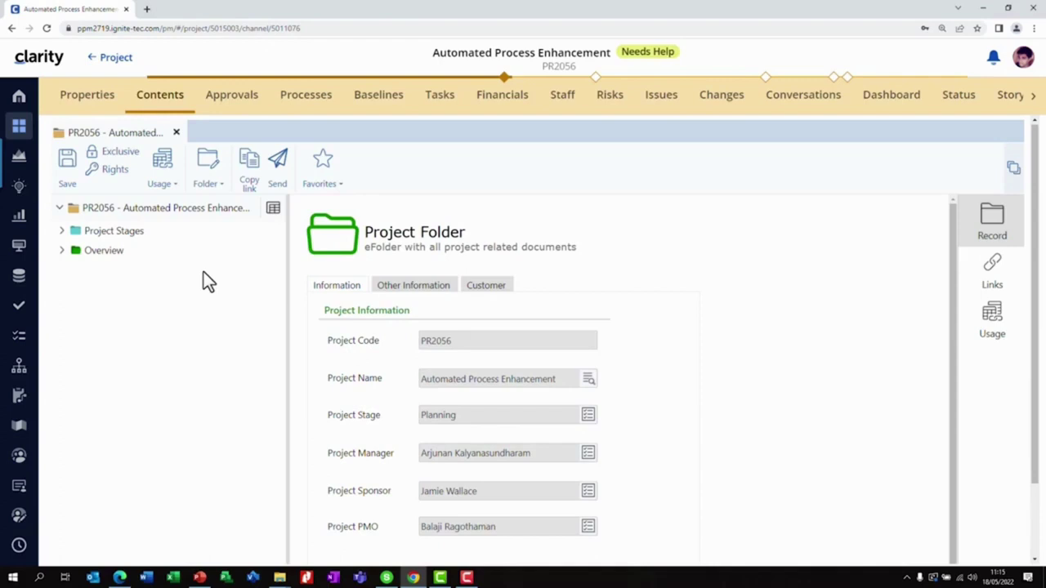
Expand Project Stages and list the Initiation folder's documents, including Project Charter DOC-10306
click(62, 231)
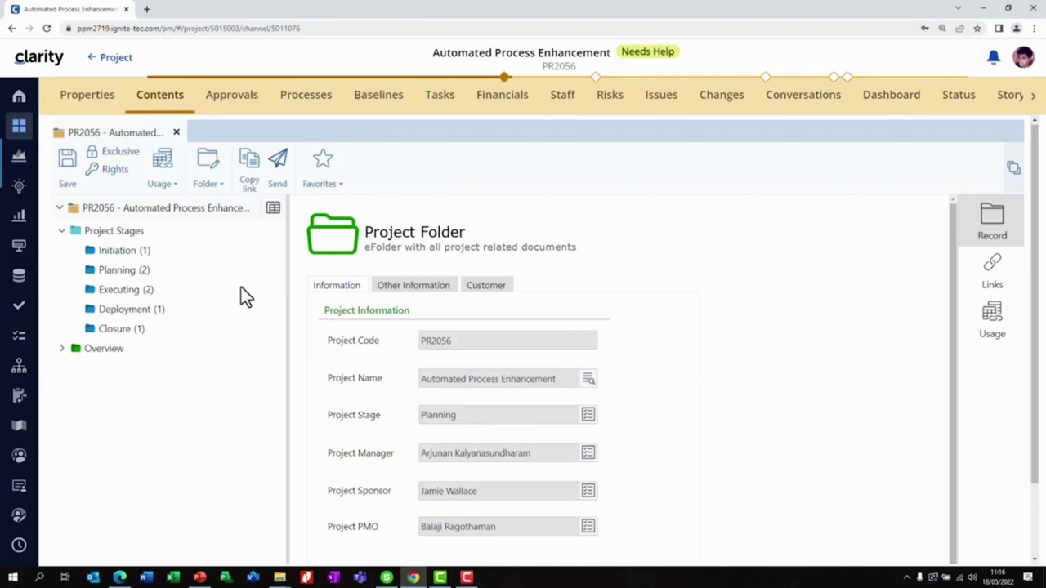
click(131, 253)
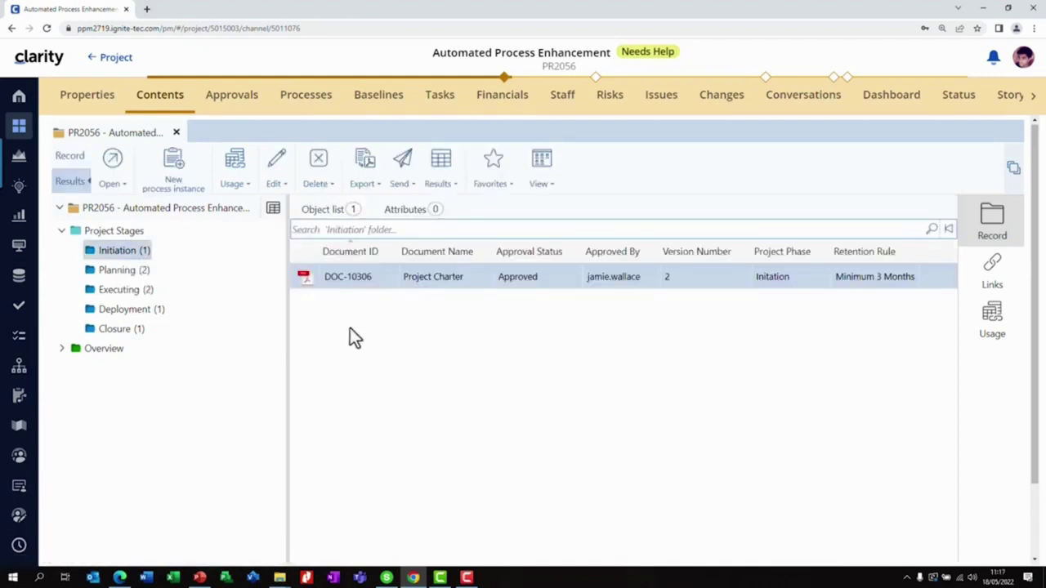
Open Project Charter DOC-10306, zoom in twice to its Approved By signature, then show Versions
double_click(454, 280)
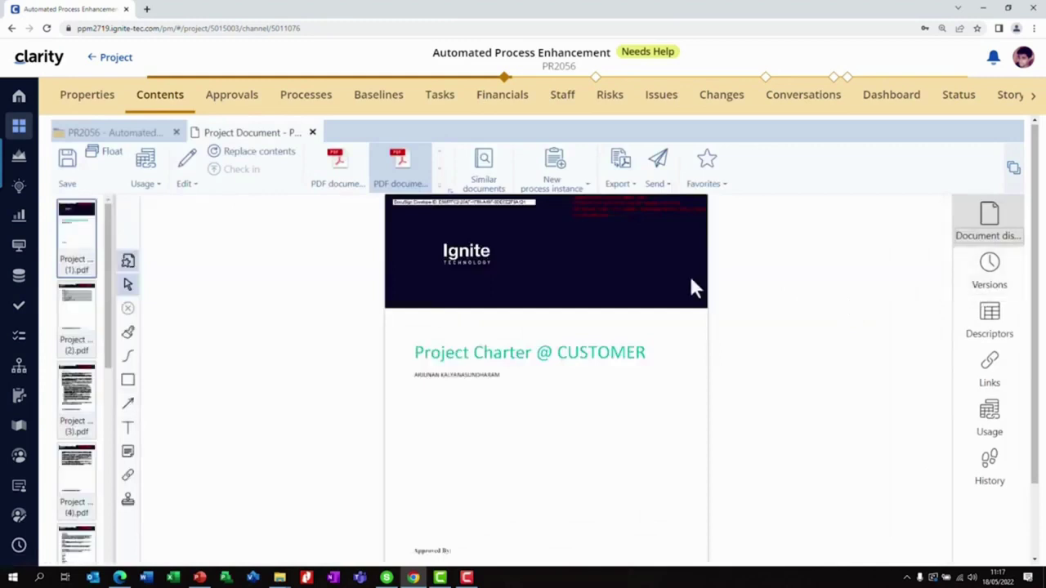
drag(1034, 281, 1036, 331)
mouse_move(560, 541)
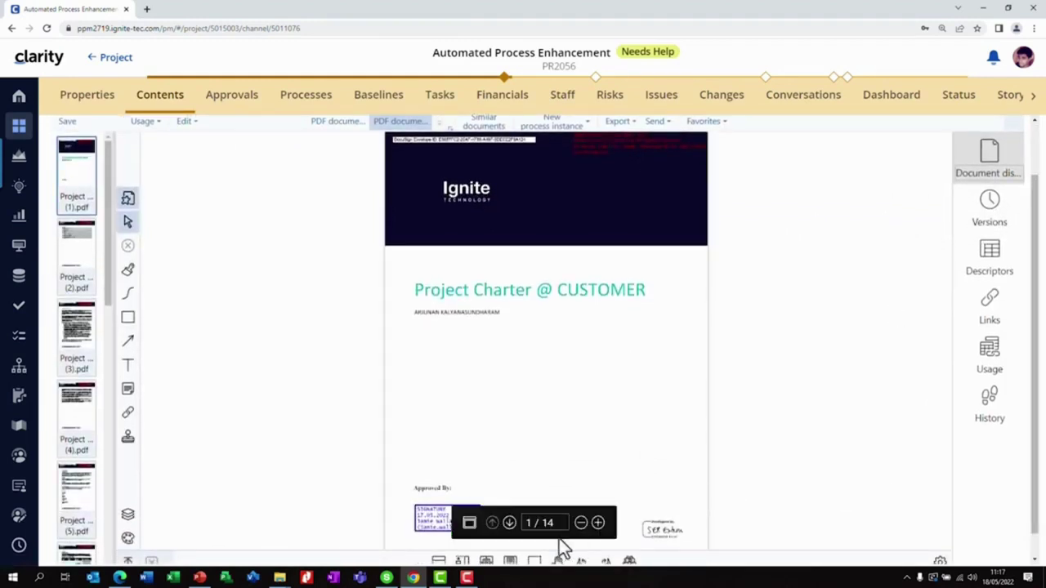
click(599, 524)
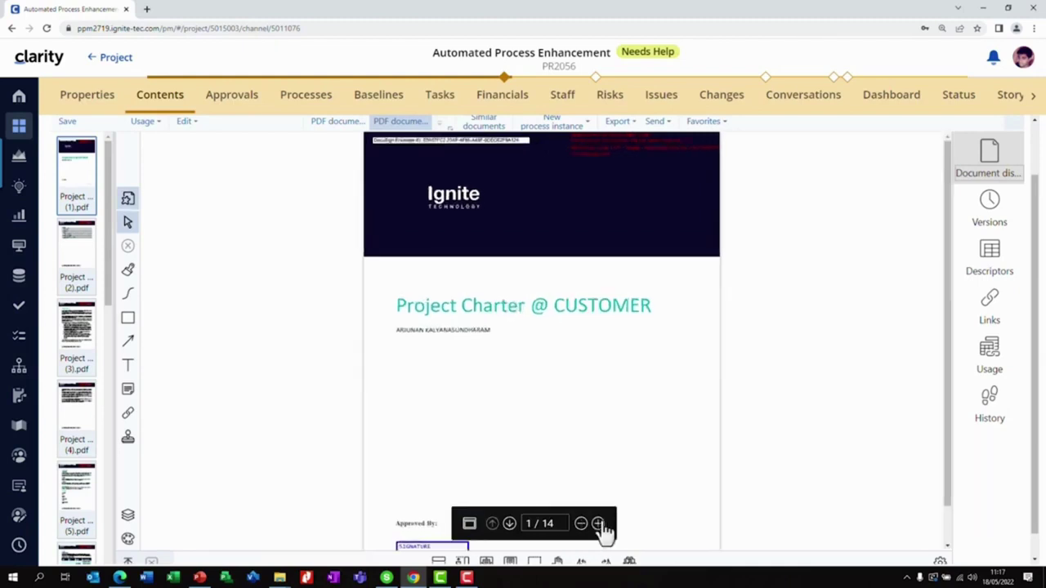
drag(944, 435, 951, 536)
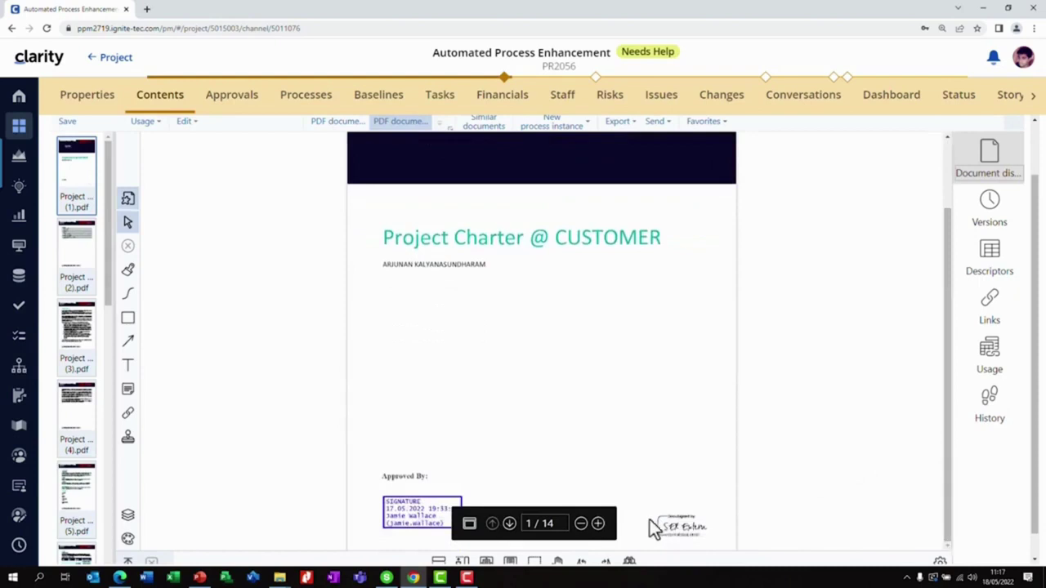
click(598, 524)
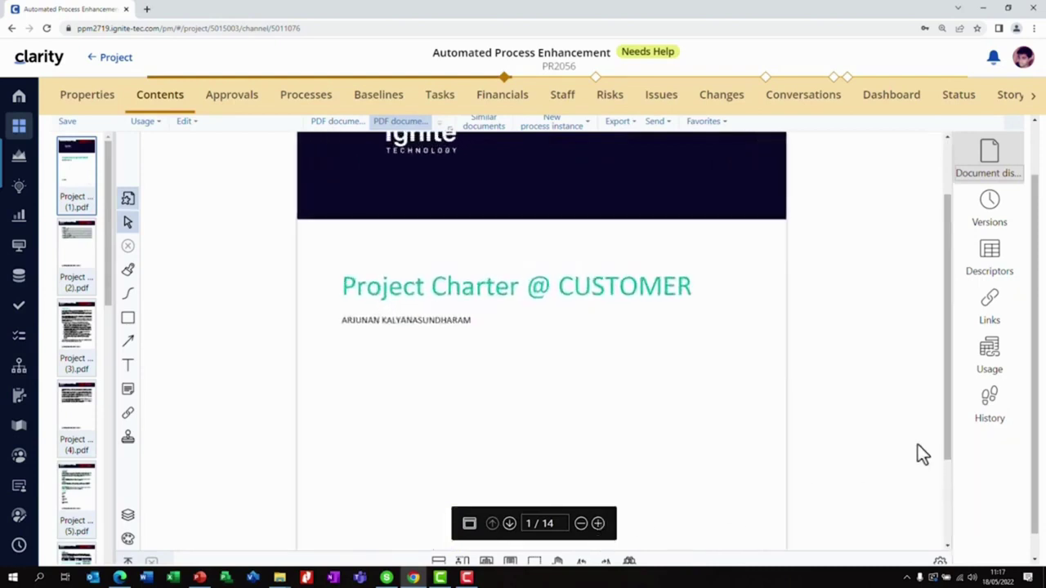
drag(943, 434, 964, 538)
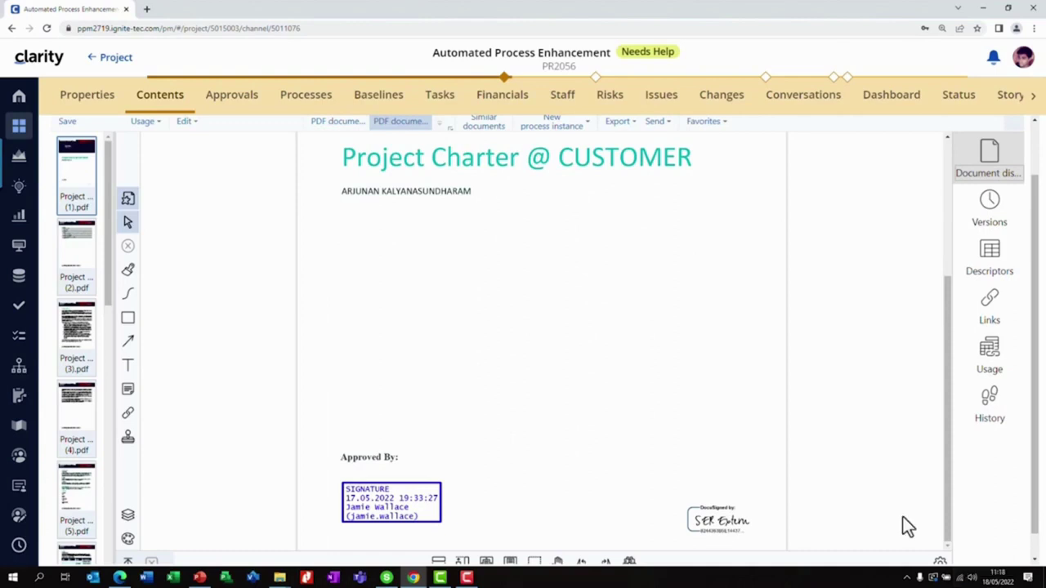
click(986, 222)
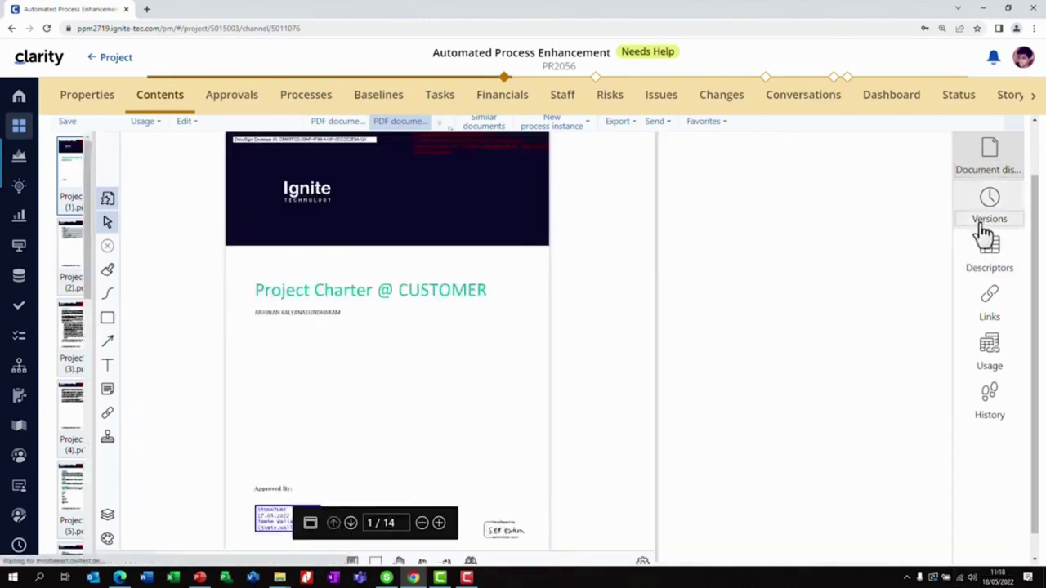
Review the charter's Draft version comments on page 5, then return to the Current version
click(717, 169)
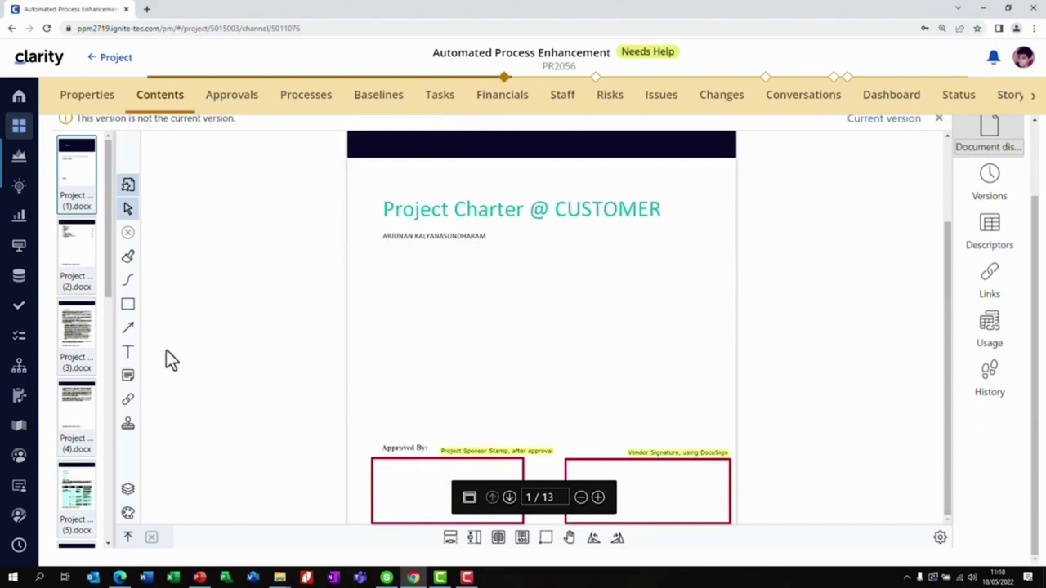
click(79, 490)
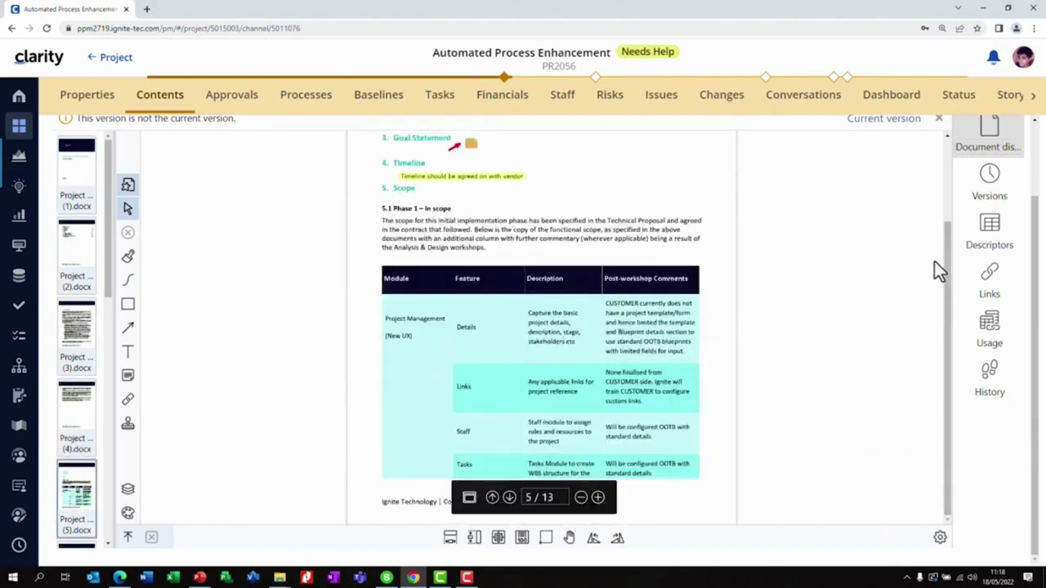
drag(944, 262, 841, 192)
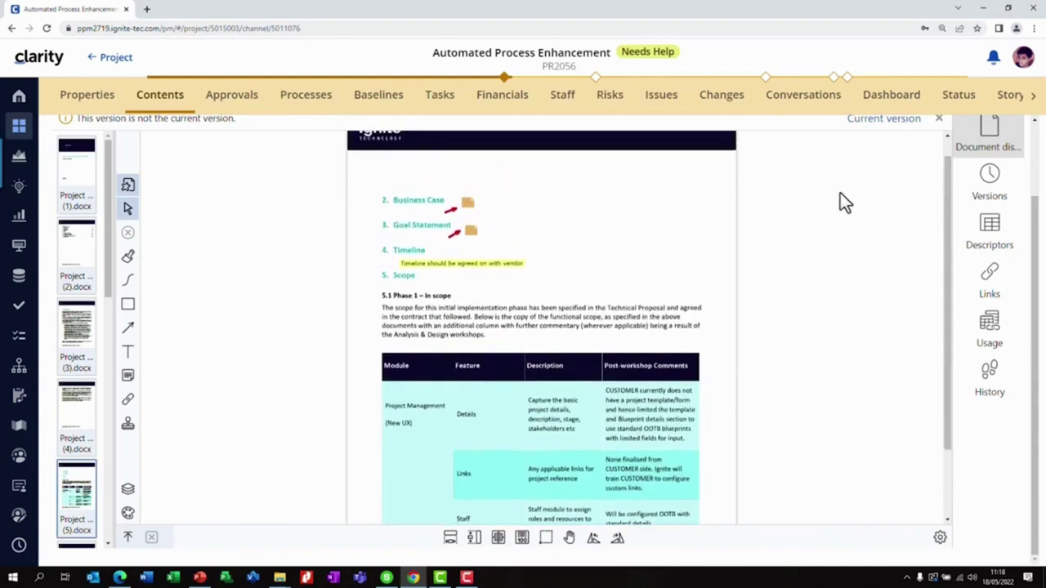
click(470, 202)
mouse_move(934, 203)
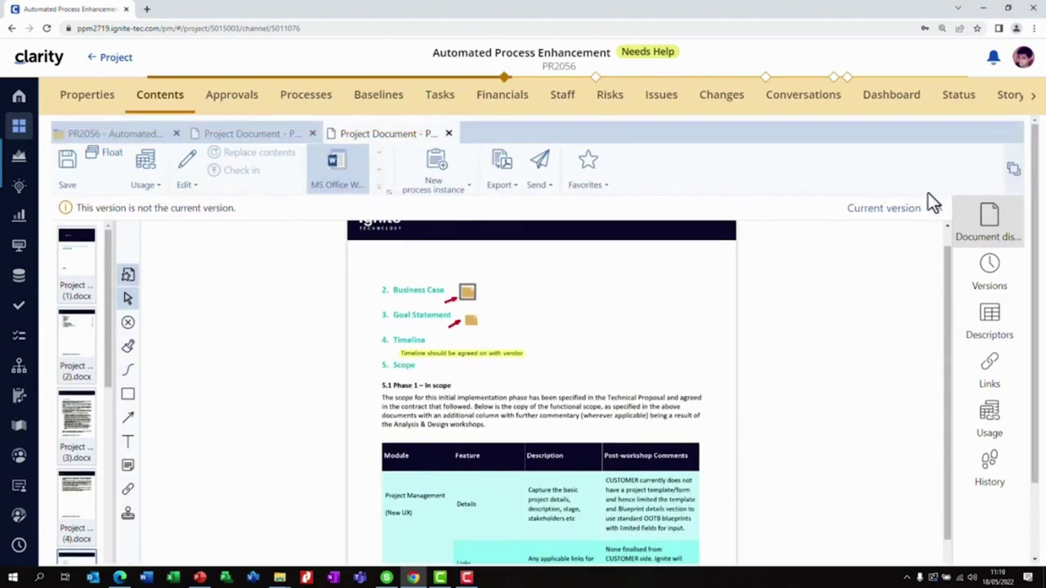
click(903, 209)
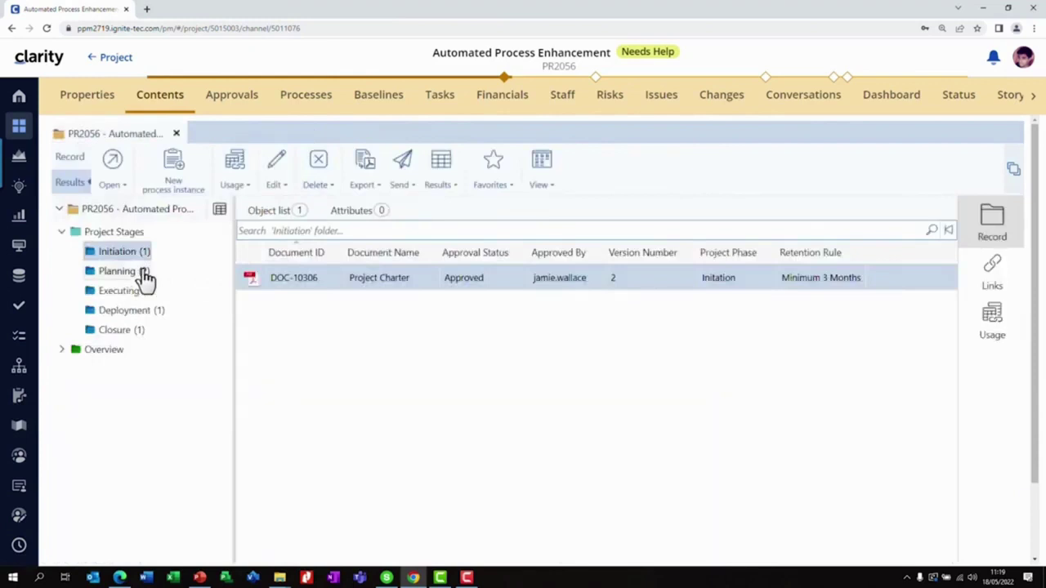
Display Solution Design Document DOC-10309 from the Planning folder separately
click(117, 272)
right_click(684, 303)
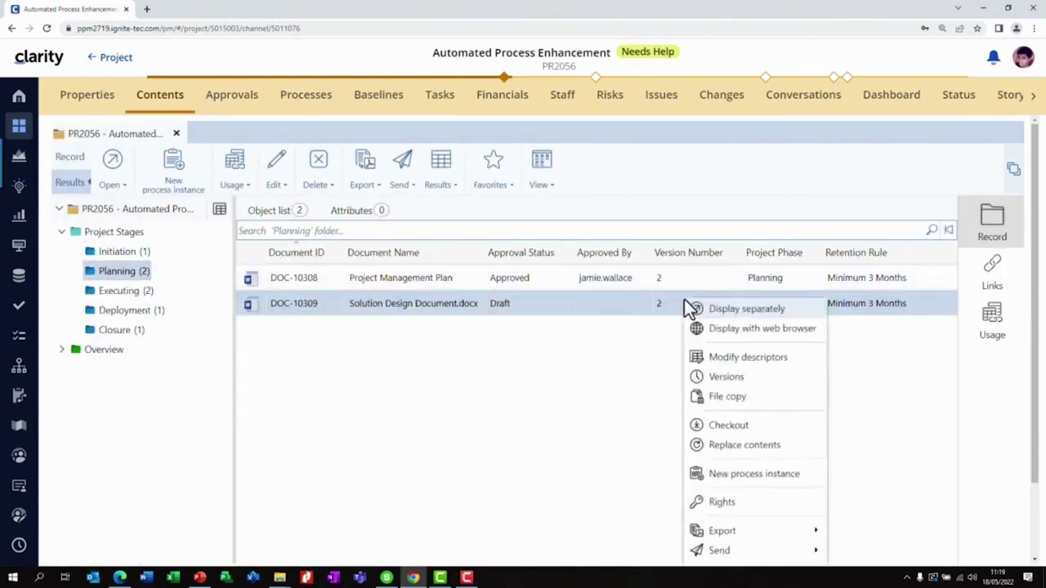
click(687, 304)
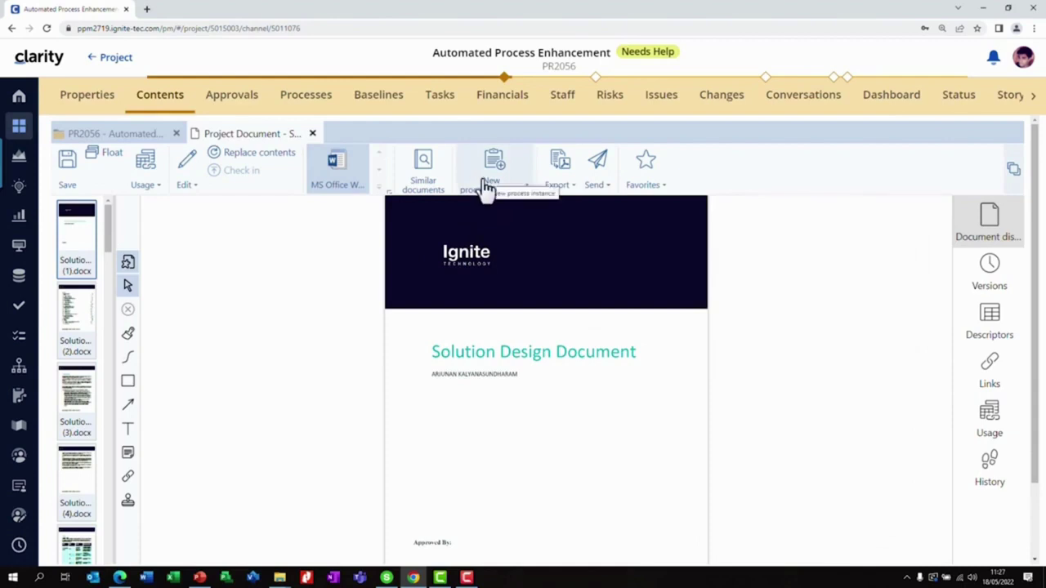
Launch a Start Approval workflow for DOC-10309 and check the workspace Workbasket
click(500, 204)
click(496, 366)
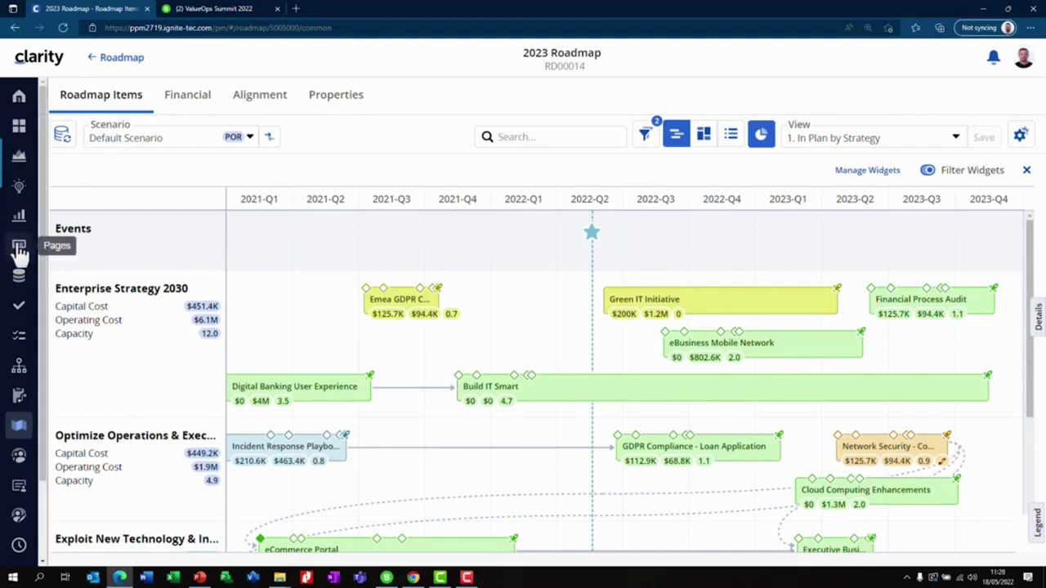
click(18, 249)
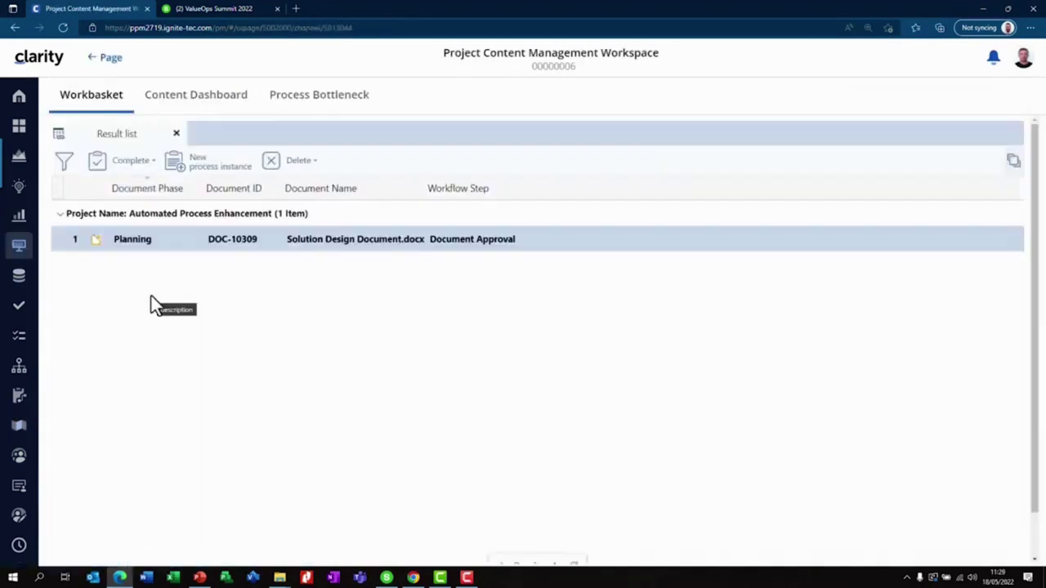
Open the DOC-10309 approval task and complete it with Approve Doc
double_click(250, 244)
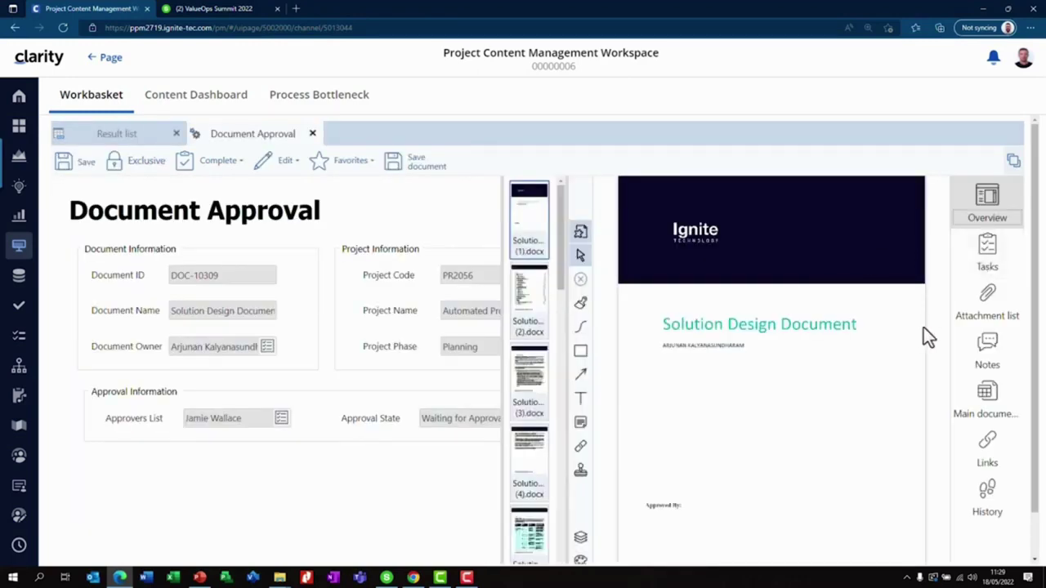
click(1011, 282)
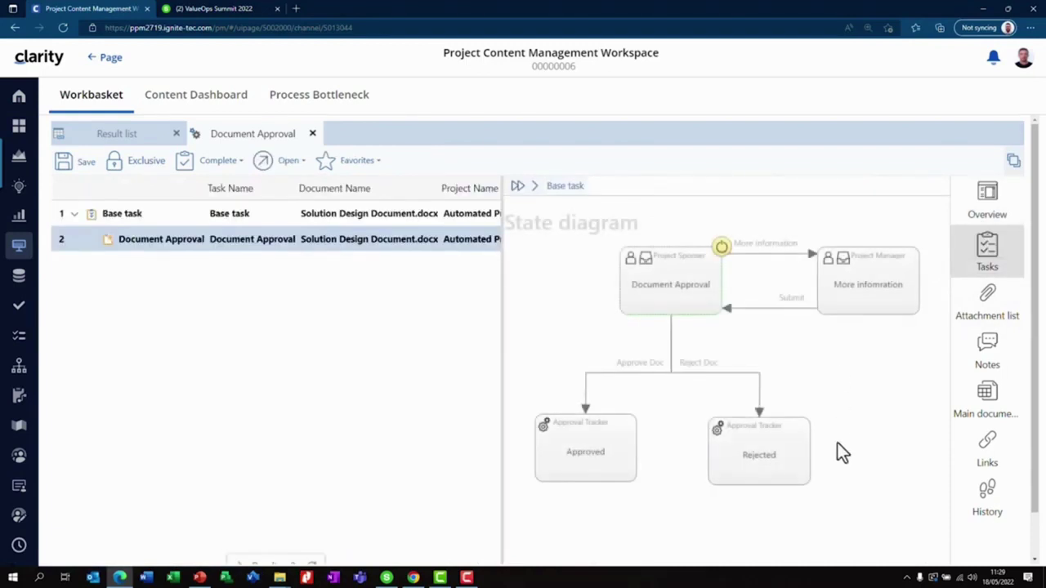
click(221, 164)
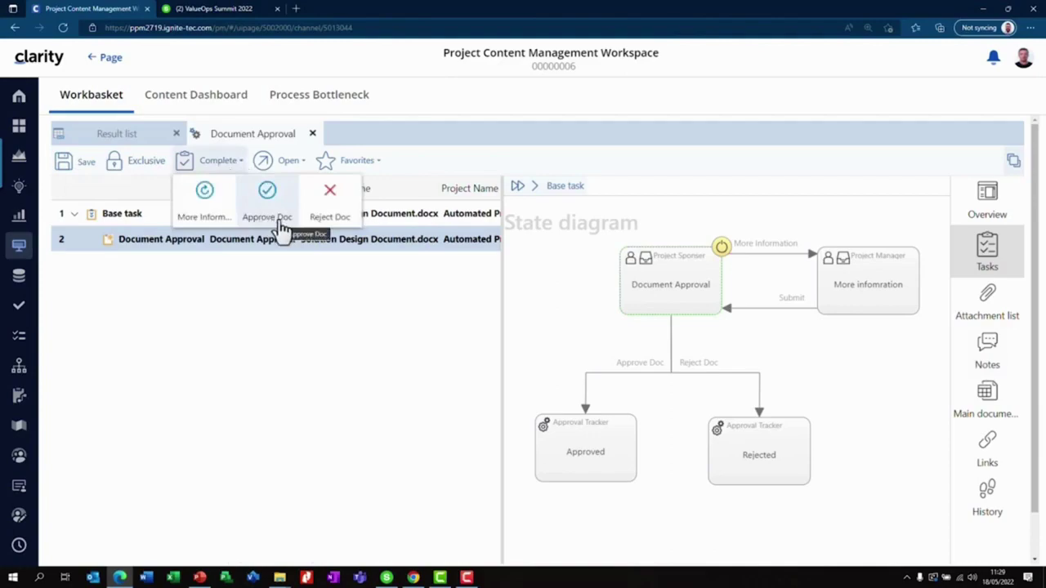
click(278, 222)
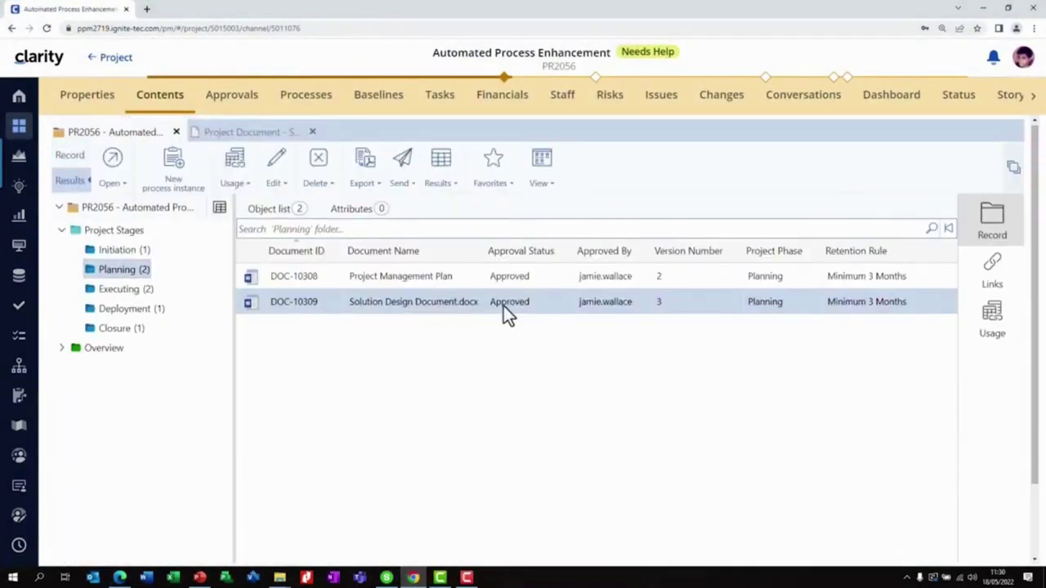
Return to the project's Properties tab
click(113, 105)
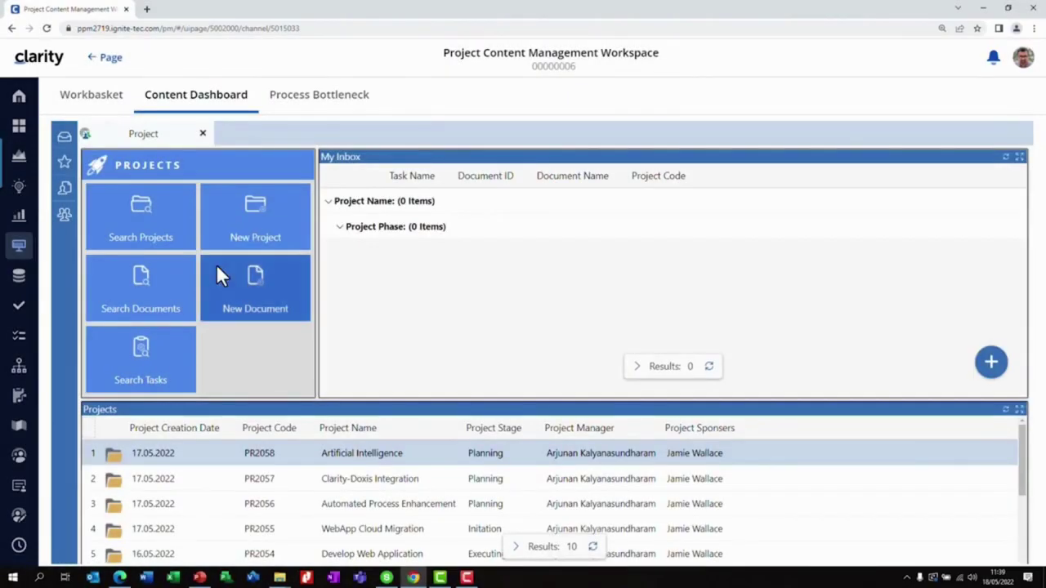
Run a Search Documents full-text query for 'clarity'
click(172, 295)
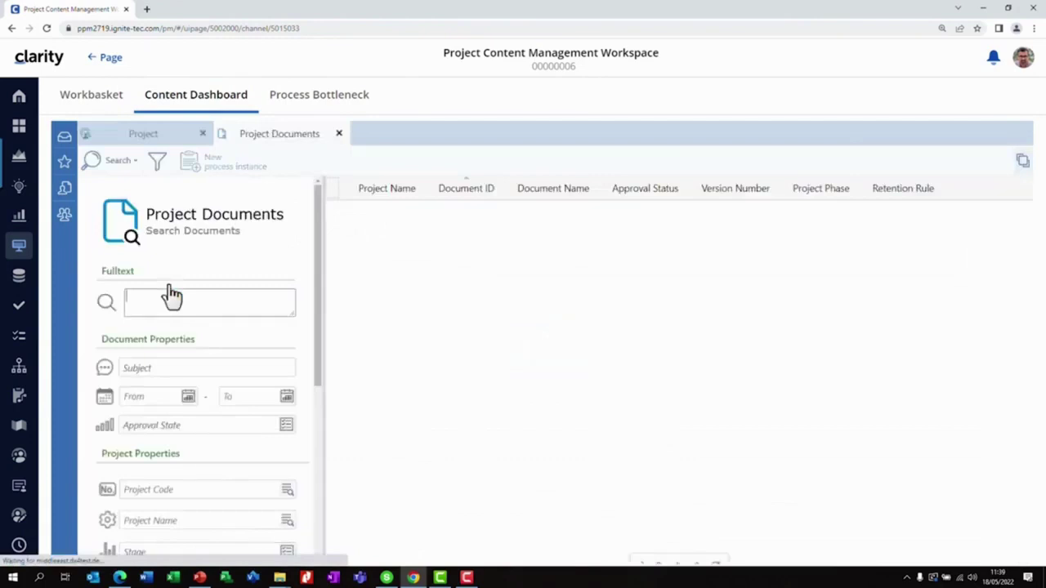
text(la)
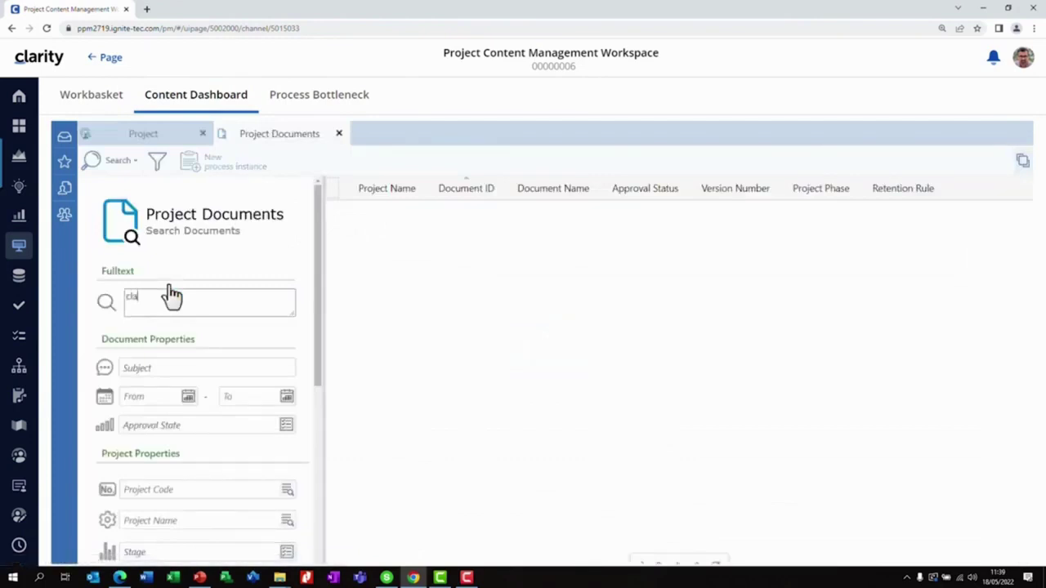
text(rity)
key(Return)
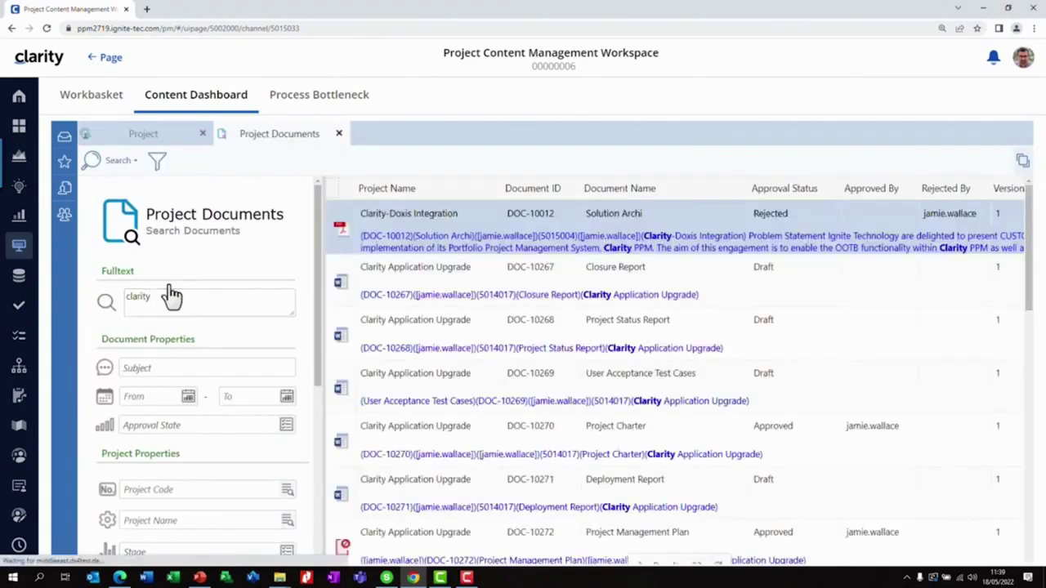